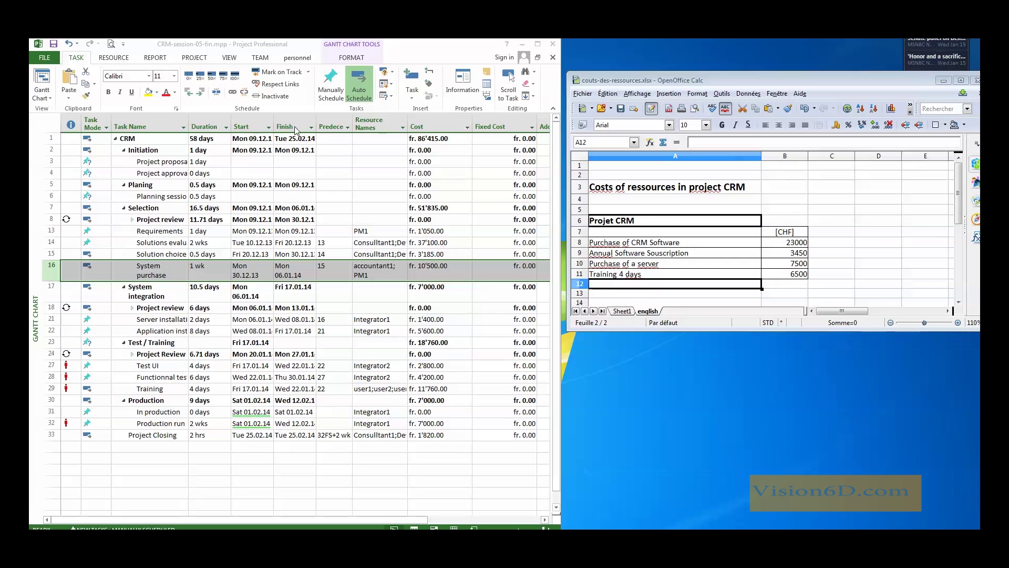
Switch the project from the Gantt Chart to the Resource Sheet view.
{"action": "left_click", "coordinate": [41, 80]}
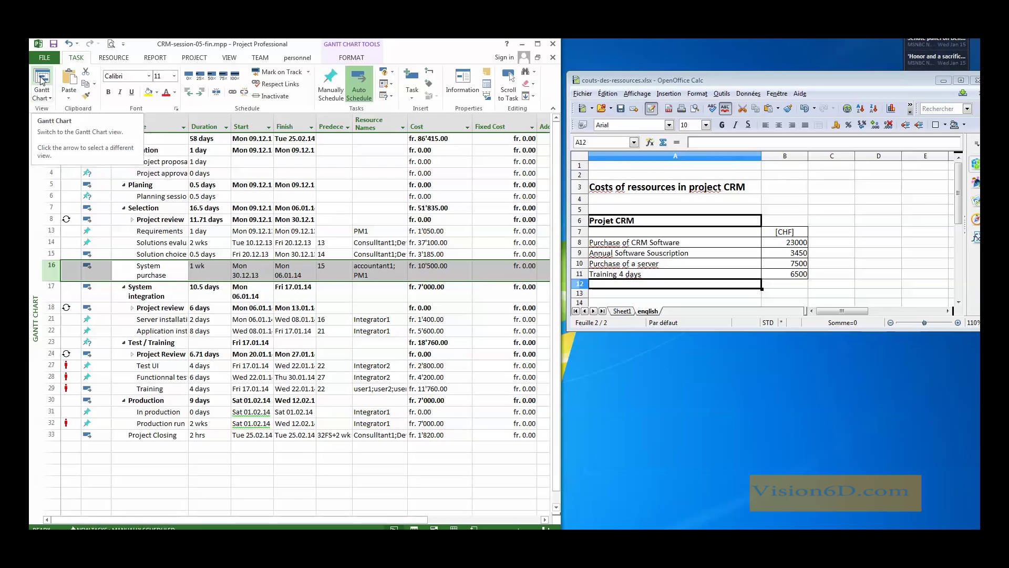
{"action": "left_click", "coordinate": [42, 80]}
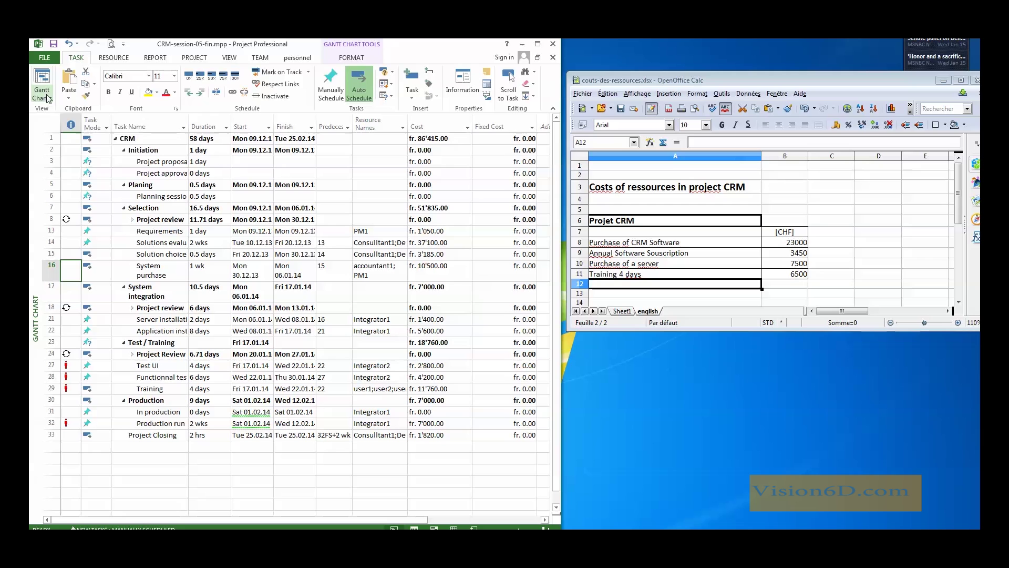
{"action": "left_click", "coordinate": [42, 97]}
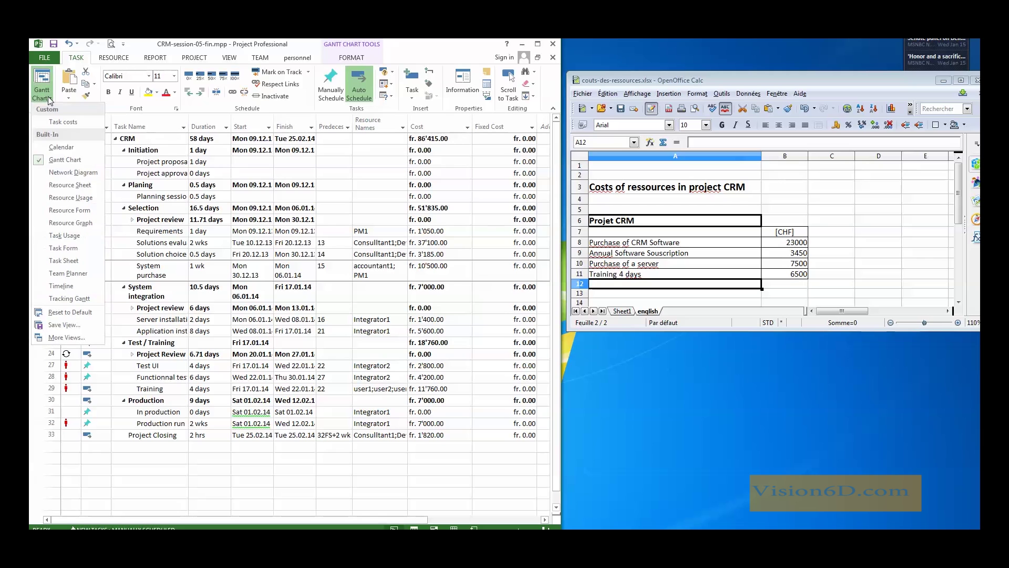
{"action": "left_click", "coordinate": [64, 187]}
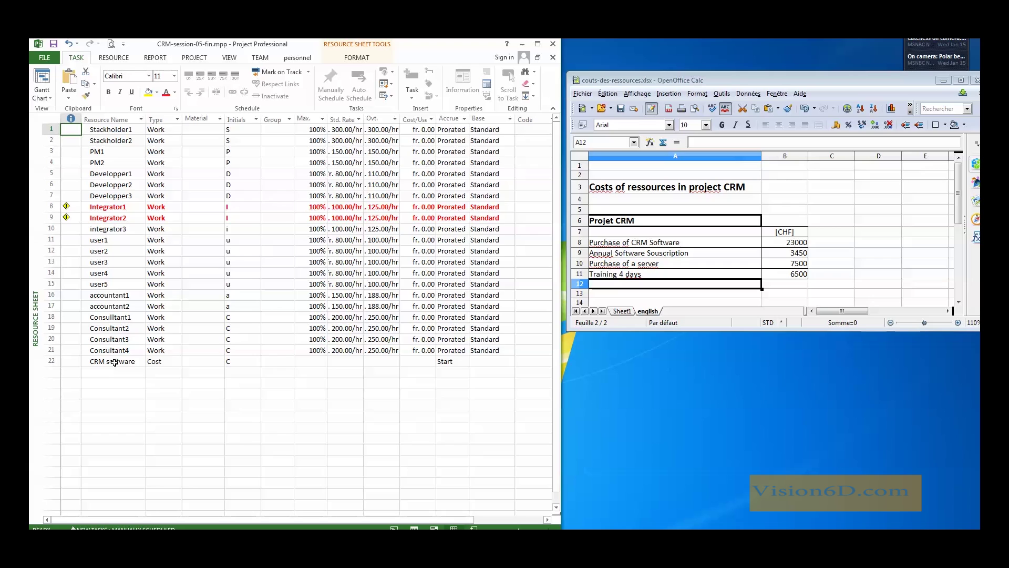
Set the CRM software resource's Type to Cost.
{"action": "left_click", "coordinate": [178, 362]}
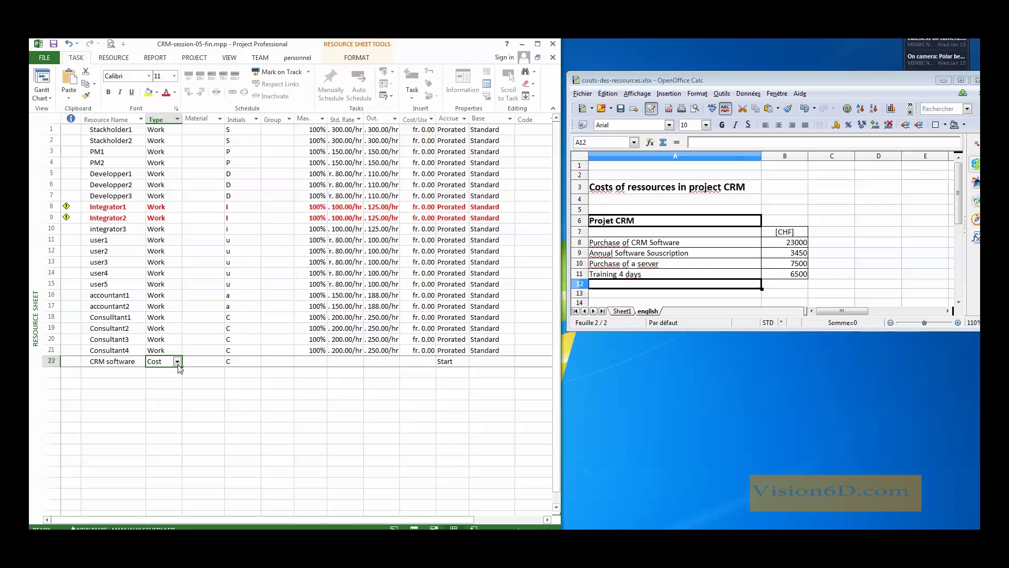
{"action": "left_click", "coordinate": [178, 363]}
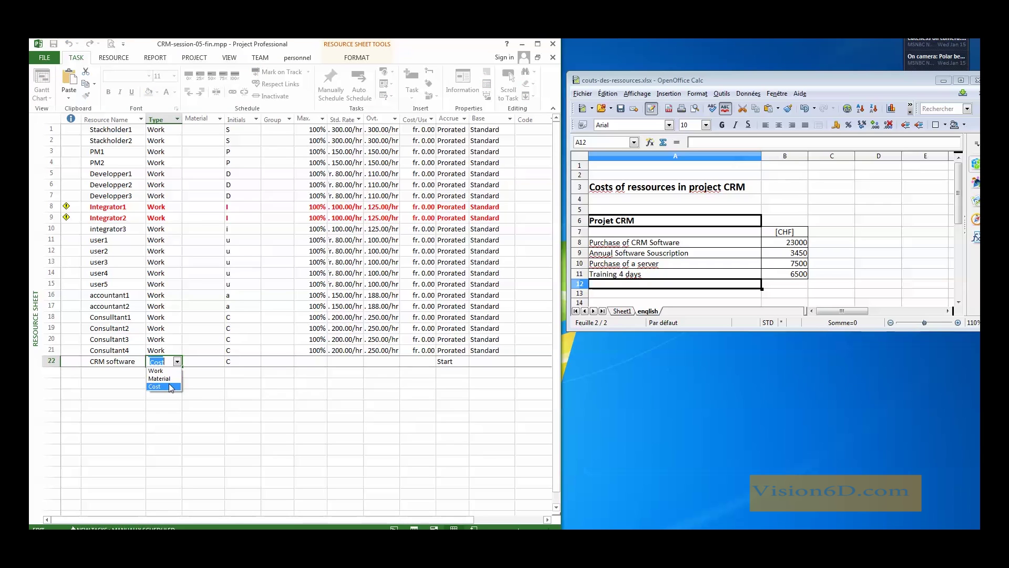
{"action": "left_click", "coordinate": [168, 386]}
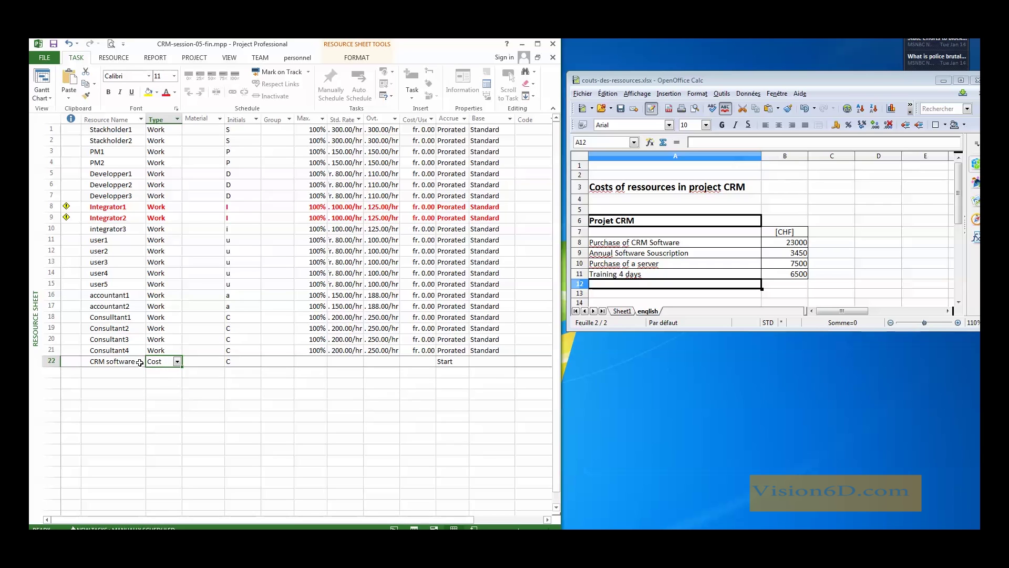
{"action": "left_click", "coordinate": [343, 362]}
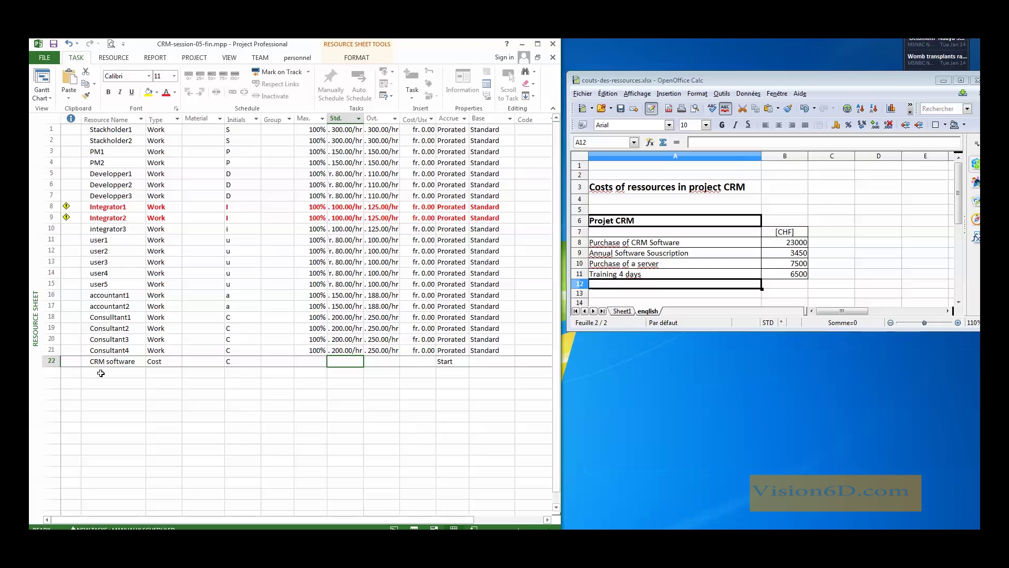
Add 'CRM software subscription' in row 23 as a Cost-type resource.
{"action": "left_click", "coordinate": [101, 373]}
{"action": "type", "text": "C"}
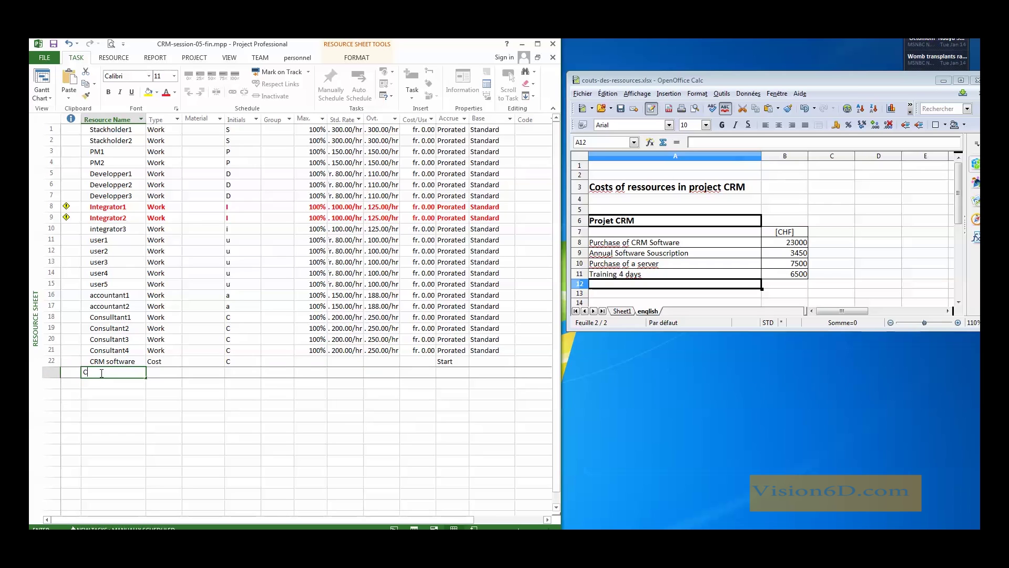
{"action": "type", "text": "RM software"}
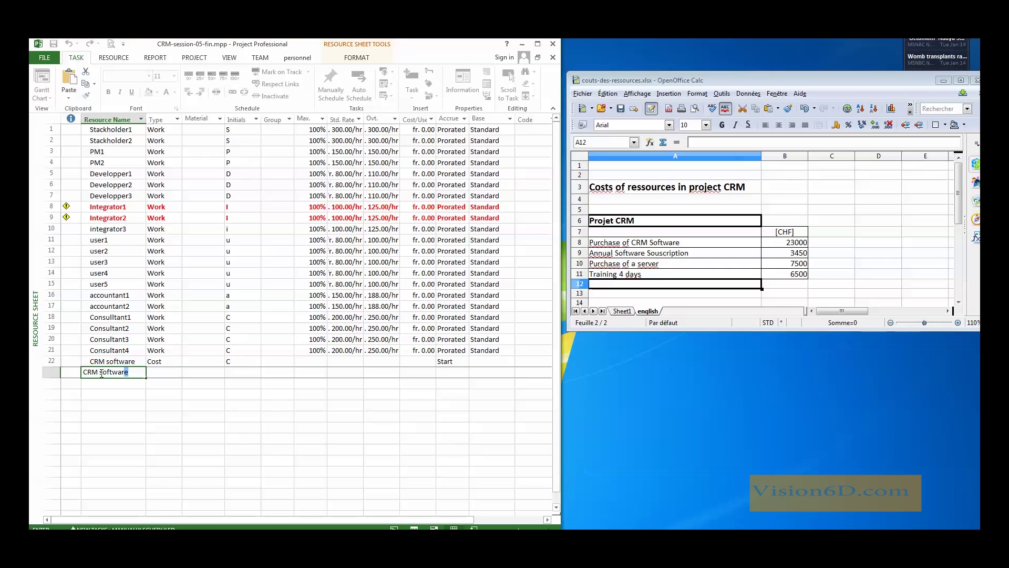
{"action": "type", "text": "bscription"}
{"action": "key", "text": "Return"}
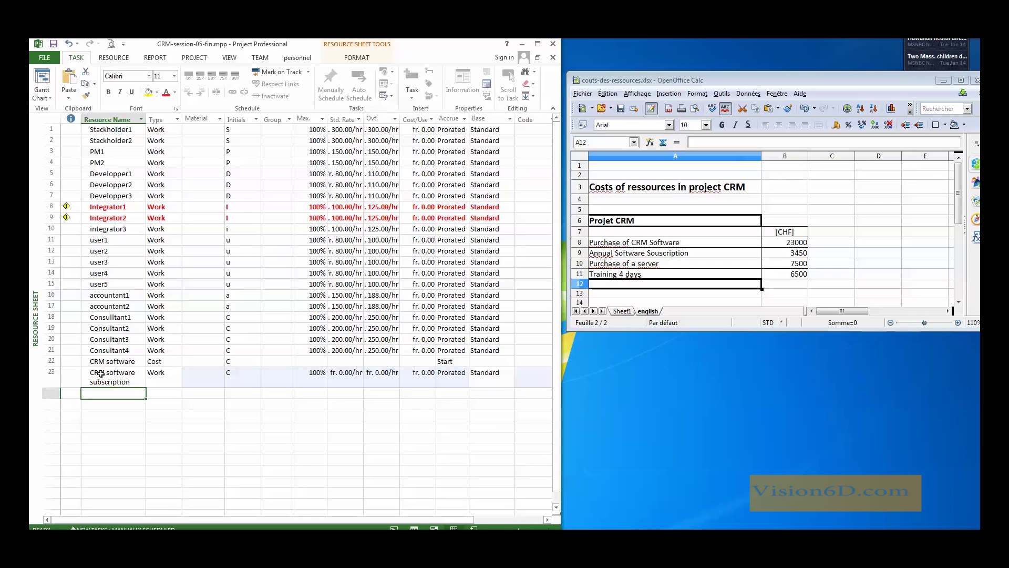
{"action": "left_click", "coordinate": [177, 379]}
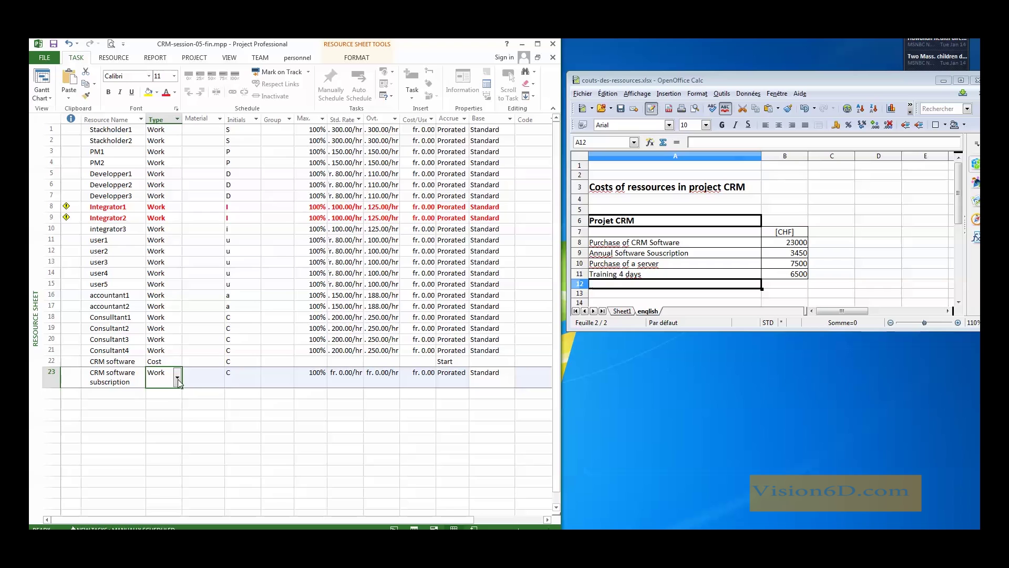
{"action": "left_click", "coordinate": [178, 378]}
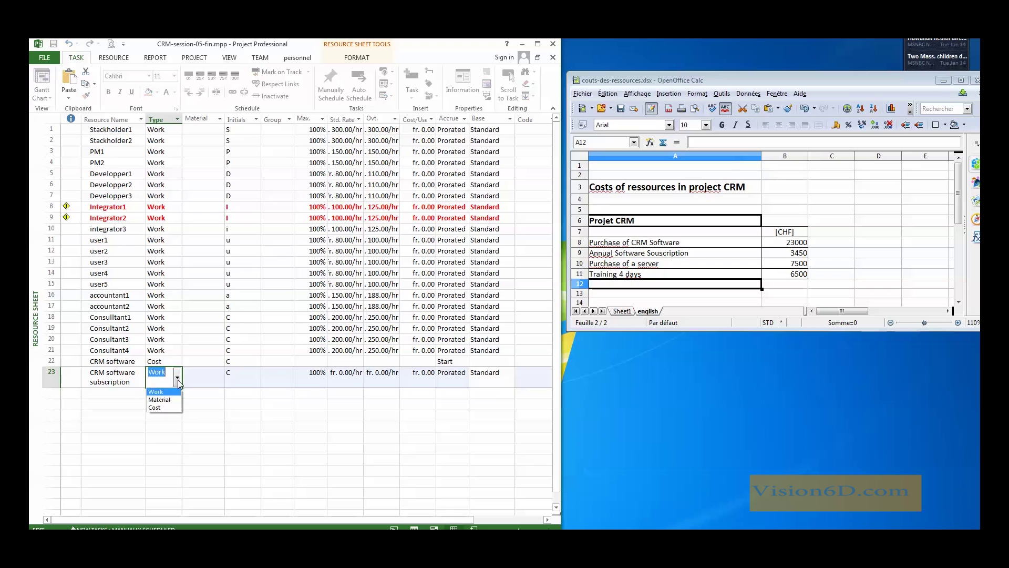
{"action": "left_click", "coordinate": [167, 409]}
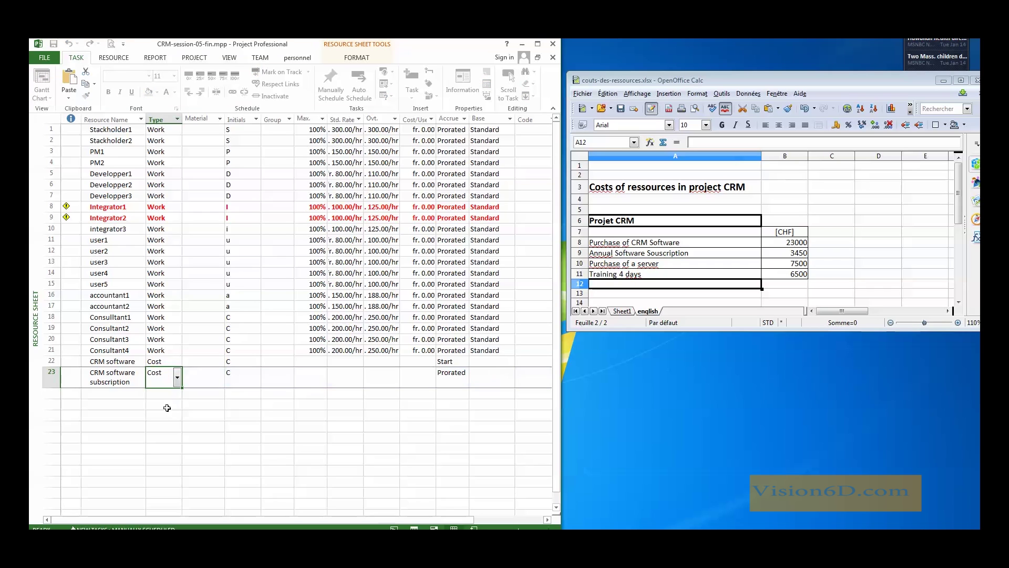
Add 'Server' in row 24 as a Cost-type resource.
{"action": "left_click", "coordinate": [110, 395]}
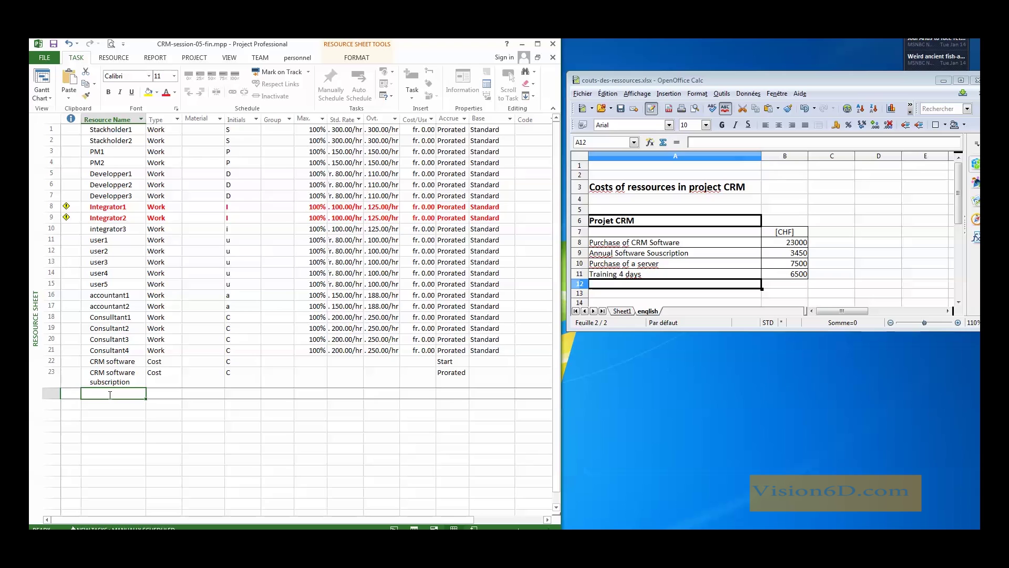
{"action": "type", "text": "Server"}
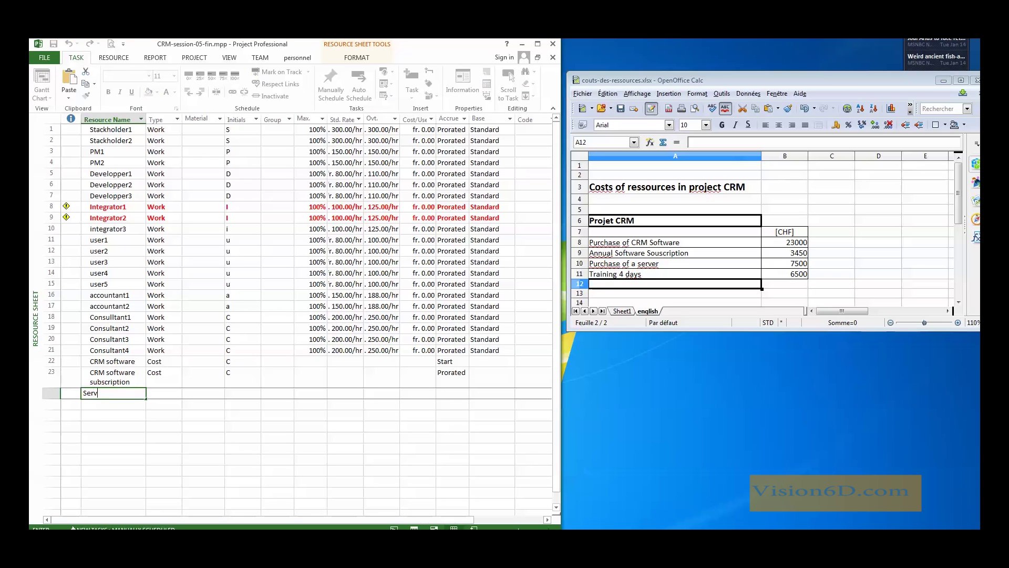
{"action": "left_click", "coordinate": [177, 395]}
{"action": "left_click", "coordinate": [177, 395]}
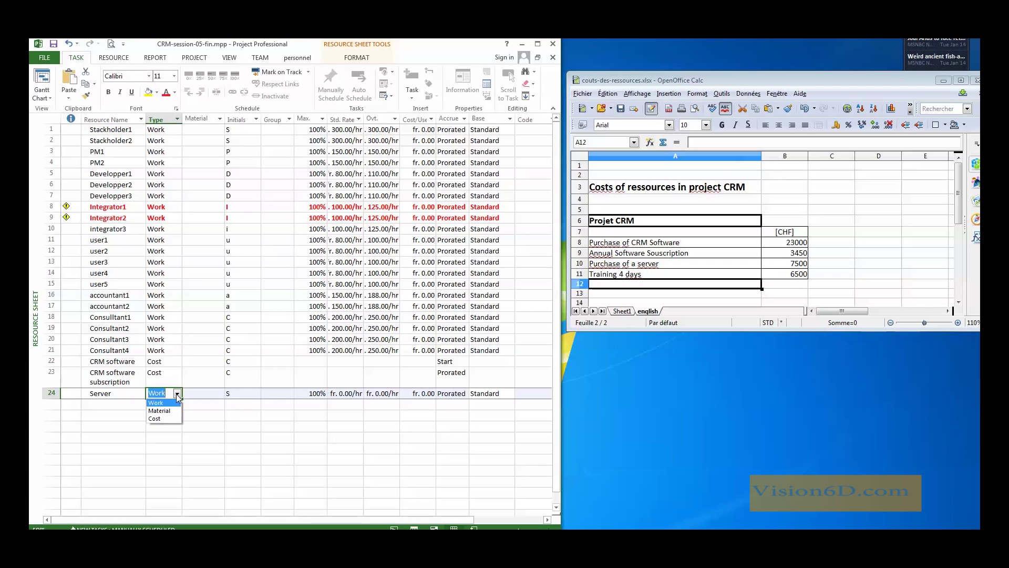
{"action": "left_click", "coordinate": [174, 417]}
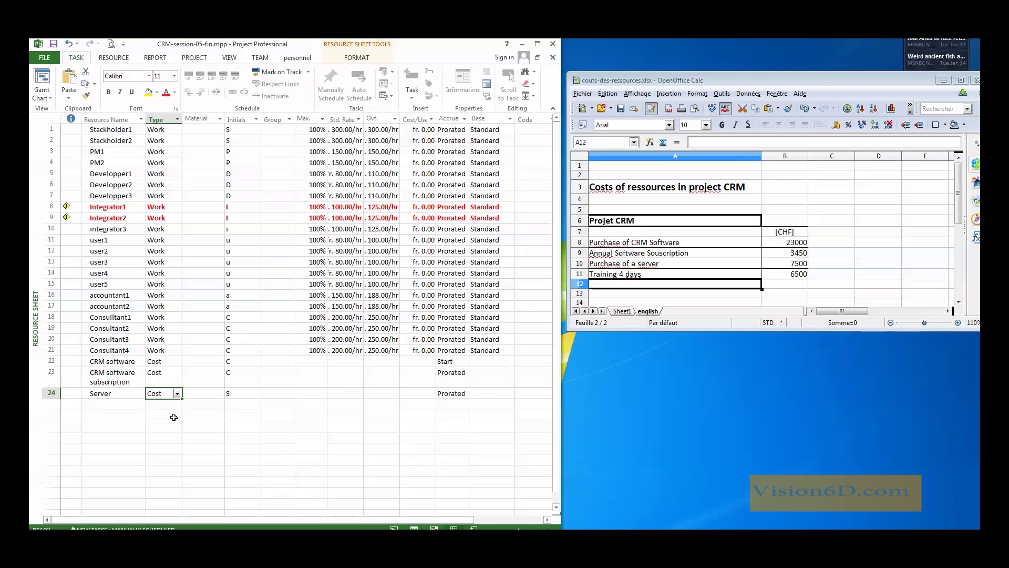
Add 'Training' in row 25 as a Cost-type resource.
{"action": "left_click", "coordinate": [109, 406]}
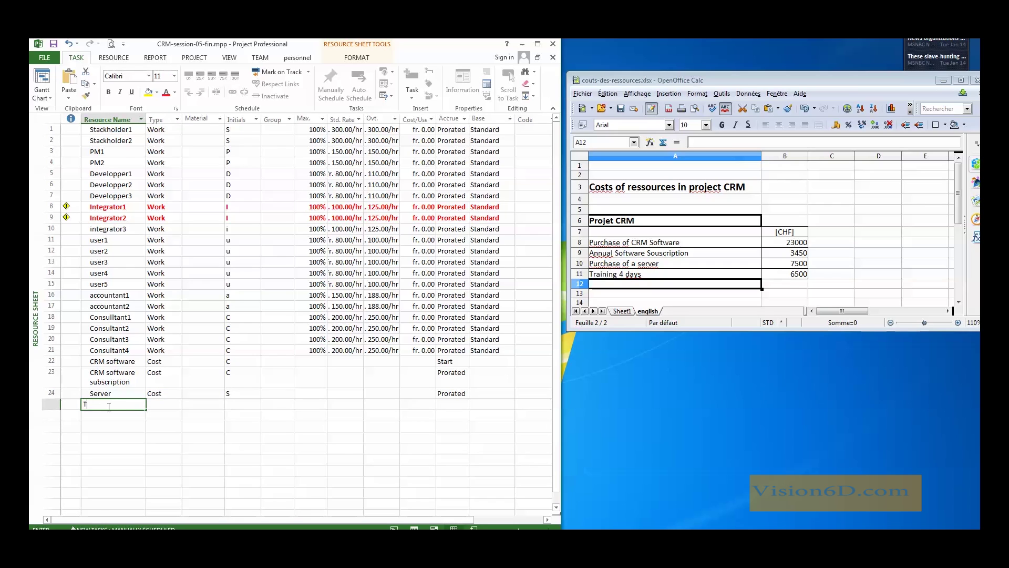
{"action": "type", "text": "Training"}
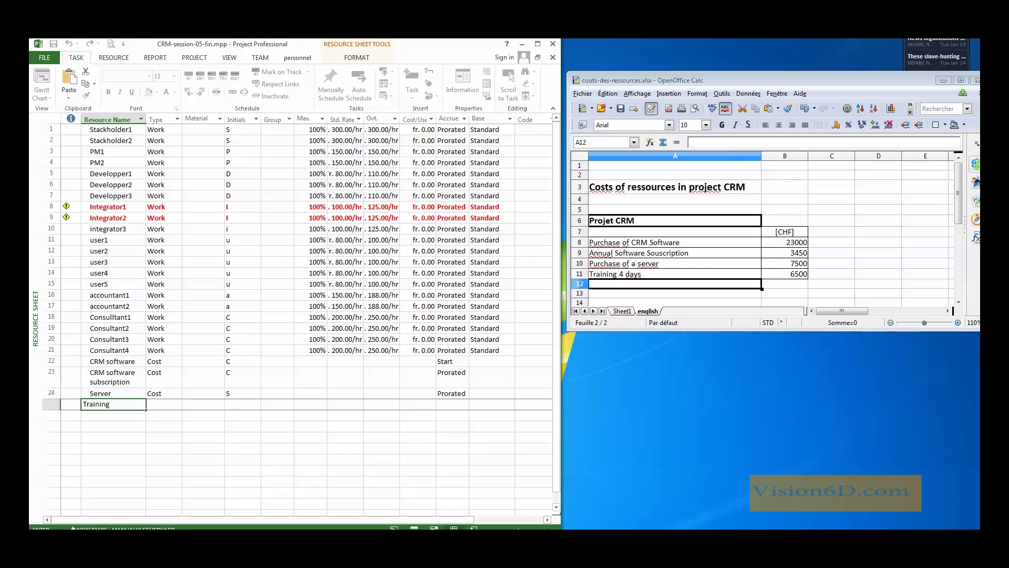
{"action": "left_click", "coordinate": [177, 403]}
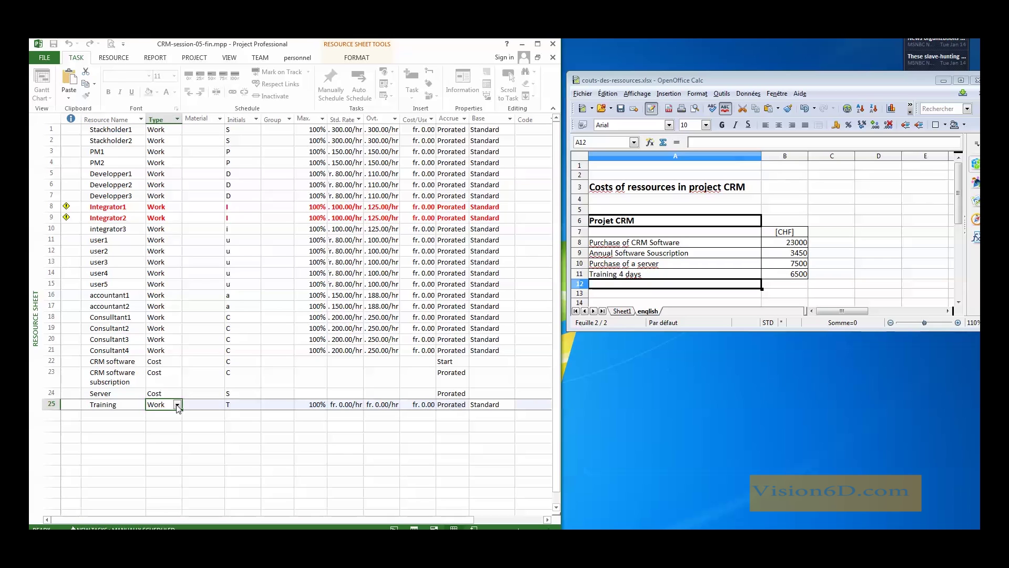
{"action": "left_click", "coordinate": [176, 405]}
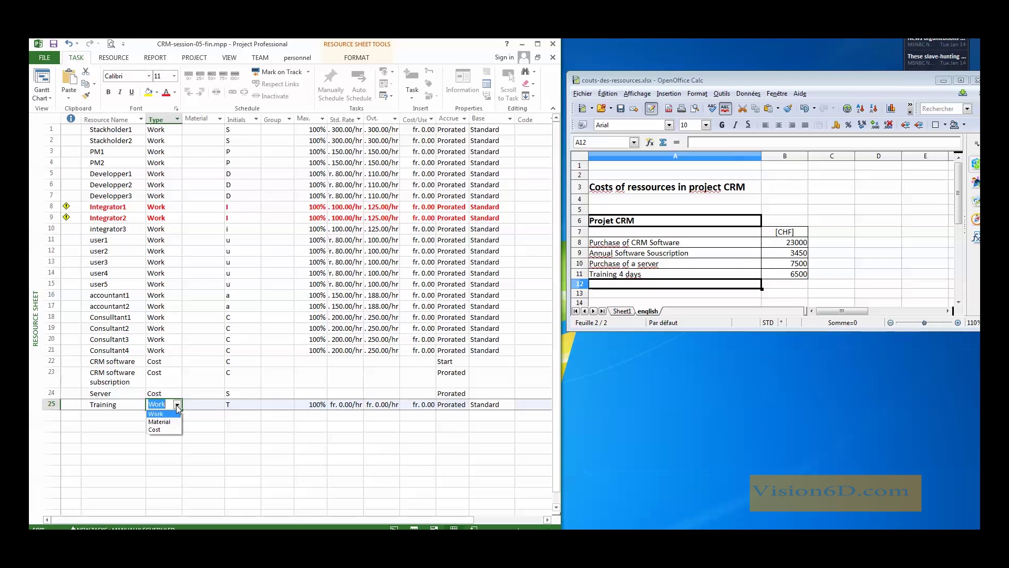
{"action": "left_click", "coordinate": [165, 430]}
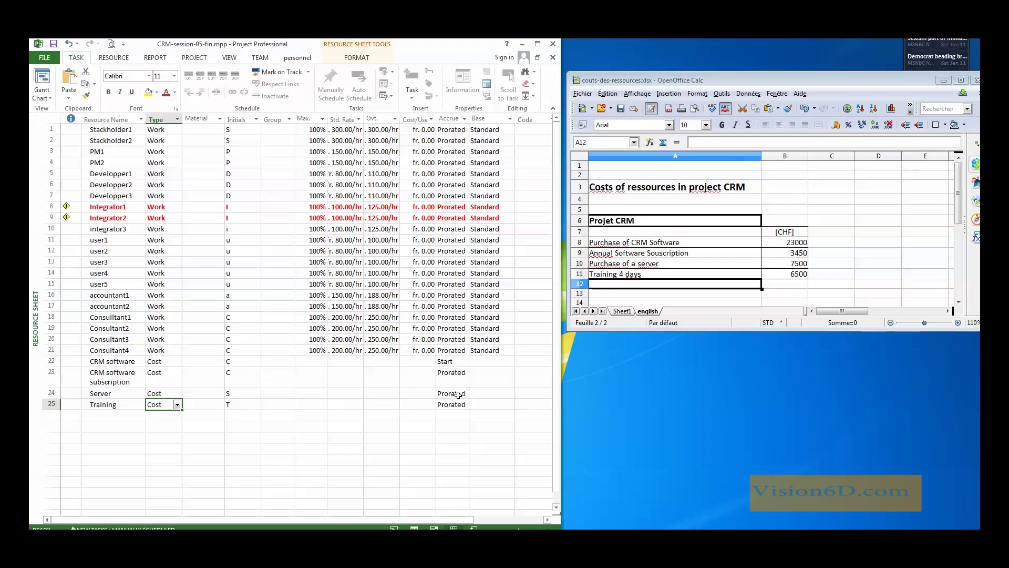
Set the Server resource's cost to accrue at Start.
{"action": "left_click", "coordinate": [460, 393]}
{"action": "left_click", "coordinate": [464, 394]}
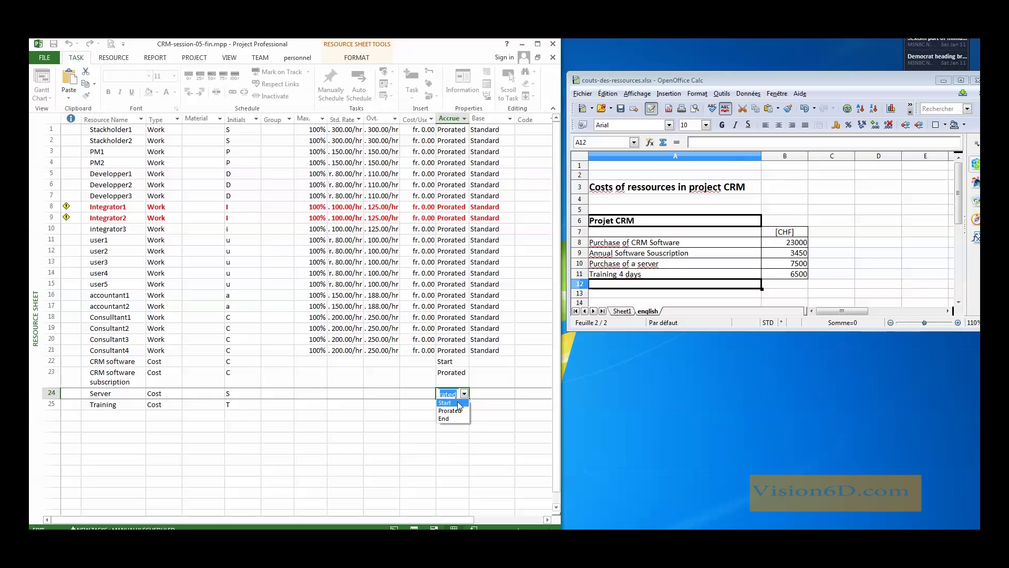
{"action": "left_click", "coordinate": [459, 403]}
Set Training's cost to accrue at End and return to the Gantt Chart view.
{"action": "left_click", "coordinate": [462, 405]}
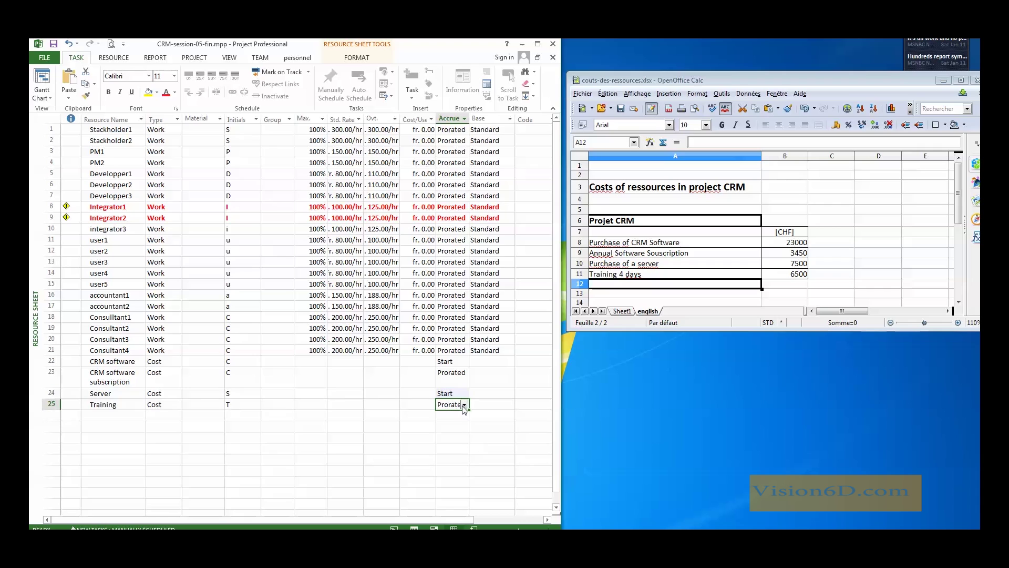
{"action": "left_click", "coordinate": [464, 404]}
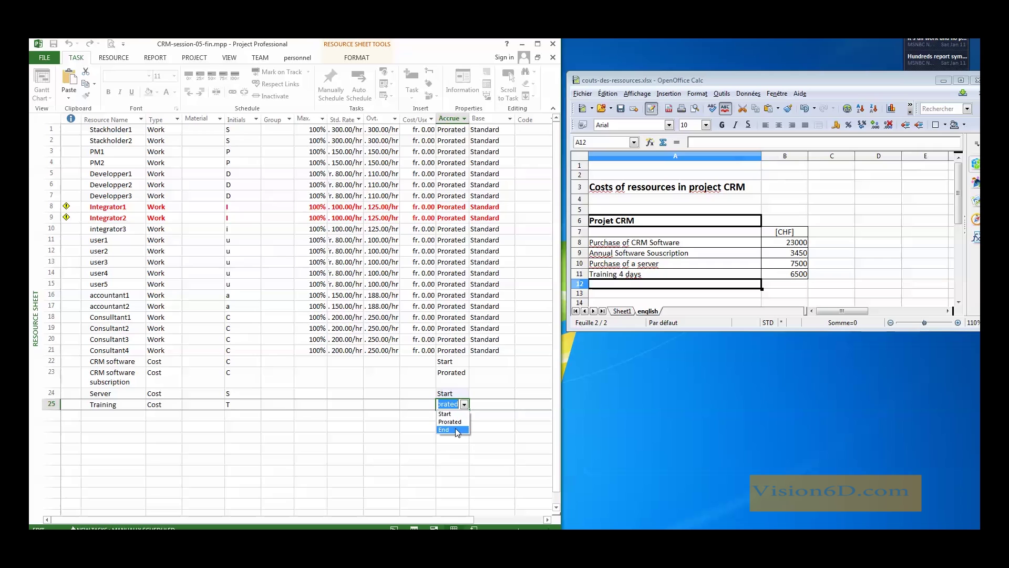
{"action": "left_click", "coordinate": [456, 428]}
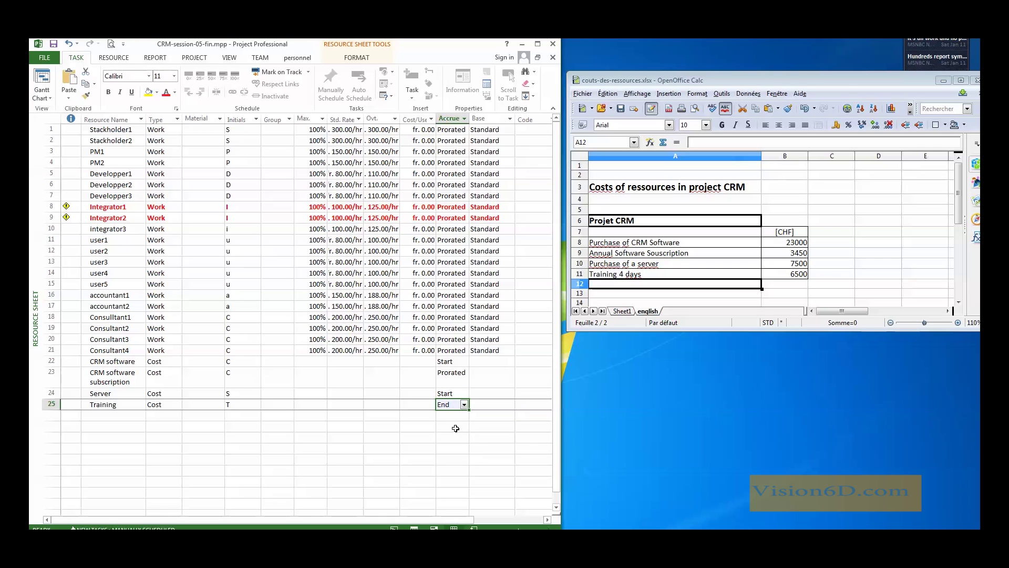
{"action": "left_click", "coordinate": [43, 78]}
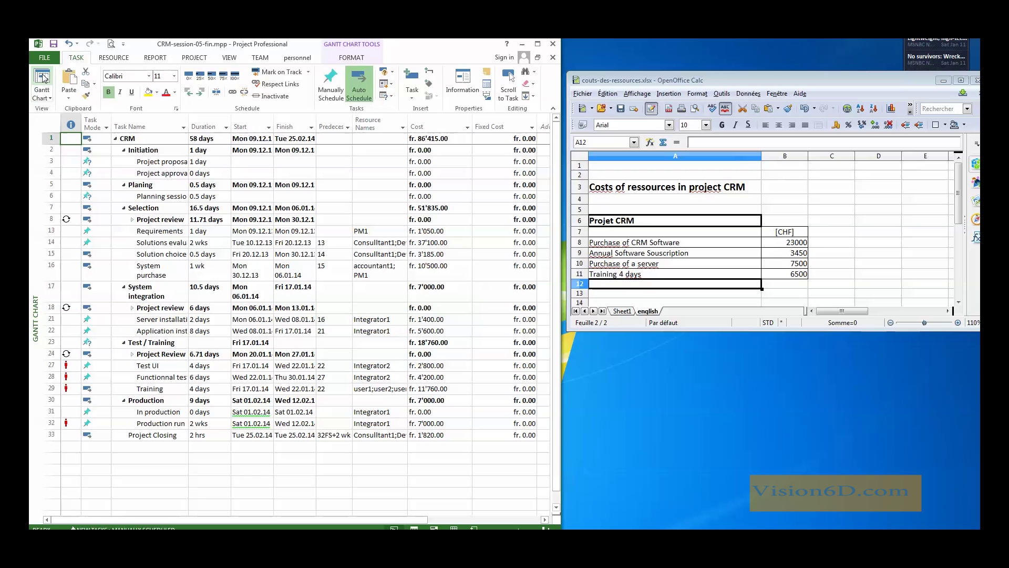
Select the System purchase task and open Assign Resources from the Resource tab.
{"action": "left_click", "coordinate": [156, 275]}
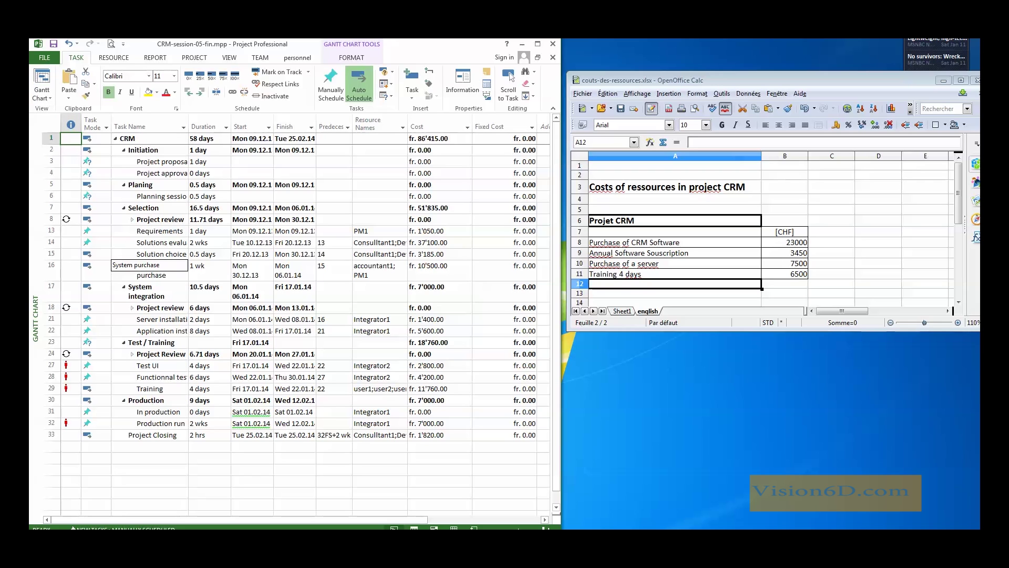
{"action": "left_click", "coordinate": [132, 256]}
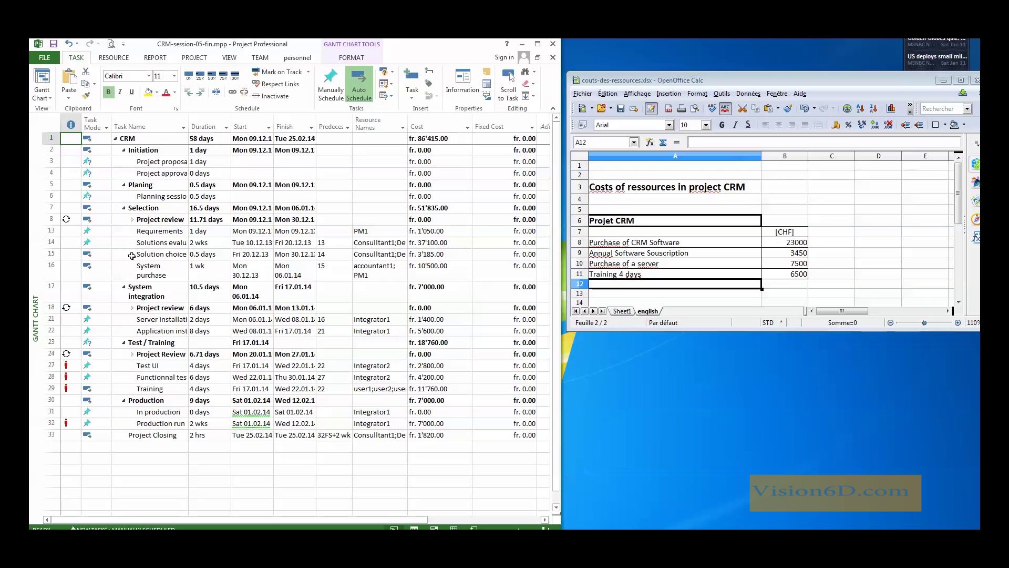
{"action": "left_click", "coordinate": [142, 268]}
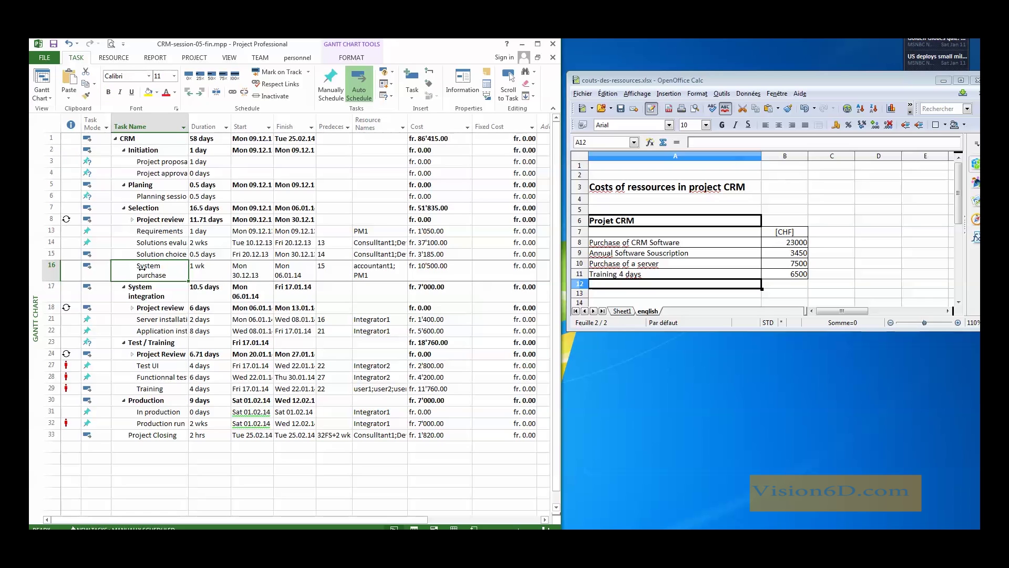
{"action": "left_click", "coordinate": [120, 61]}
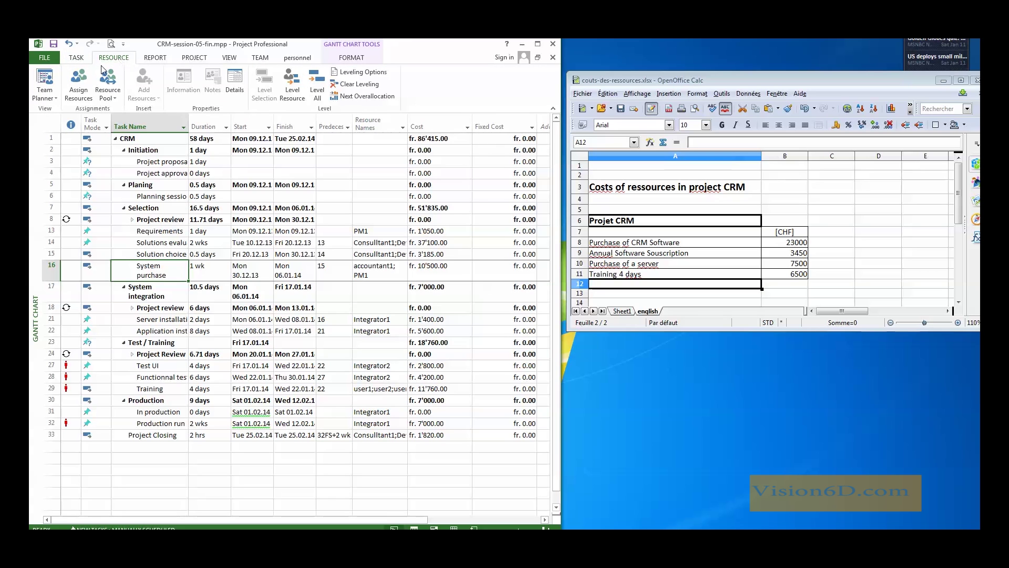
{"action": "left_click", "coordinate": [82, 81]}
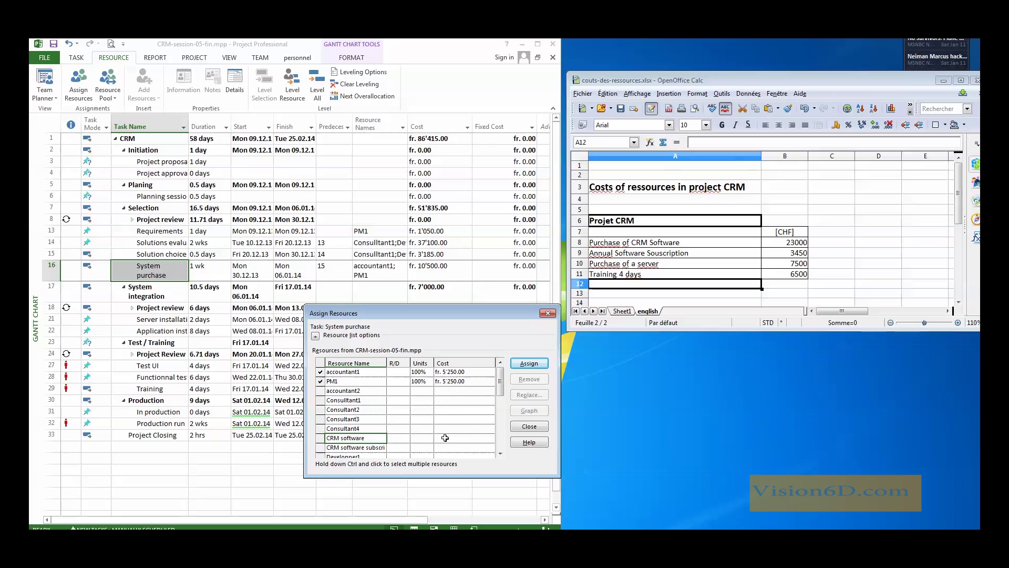
Assign CRM software at 23,000 and CRM software subscription at 3,450 to System purchase.
{"action": "left_click", "coordinate": [445, 438]}
{"action": "type", "text": "23000"}
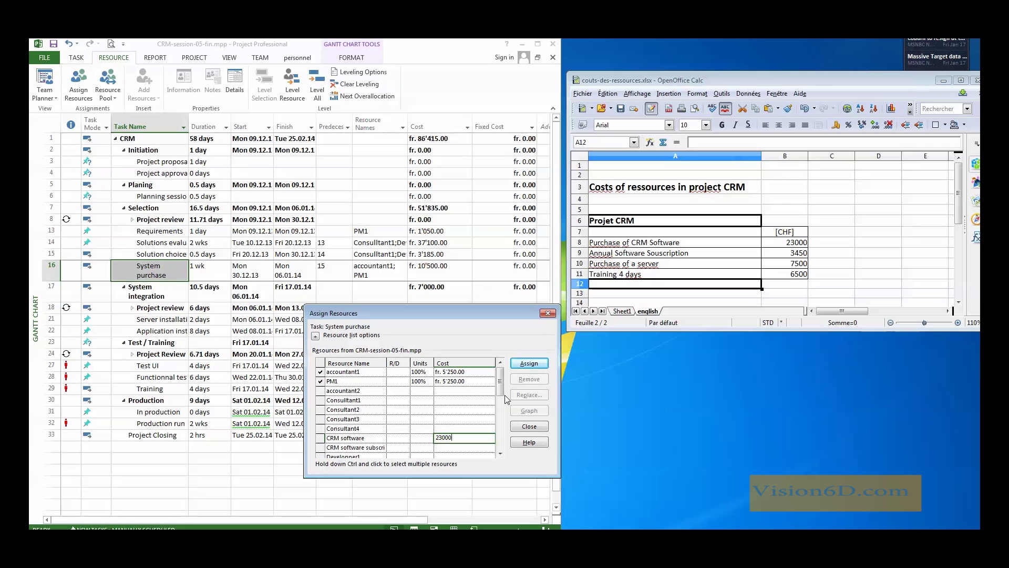
{"action": "left_click", "coordinate": [534, 363]}
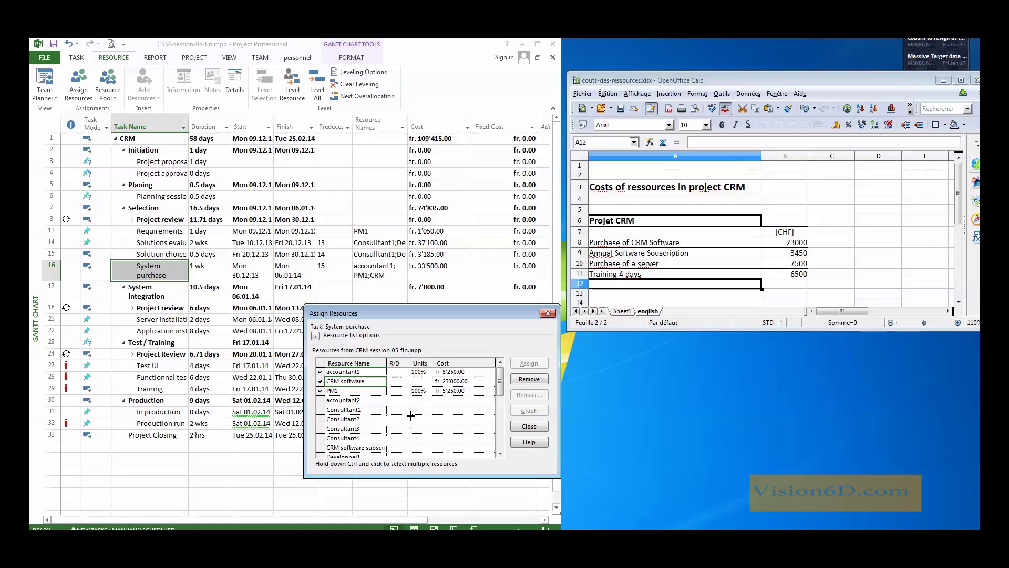
{"action": "left_click", "coordinate": [349, 448]}
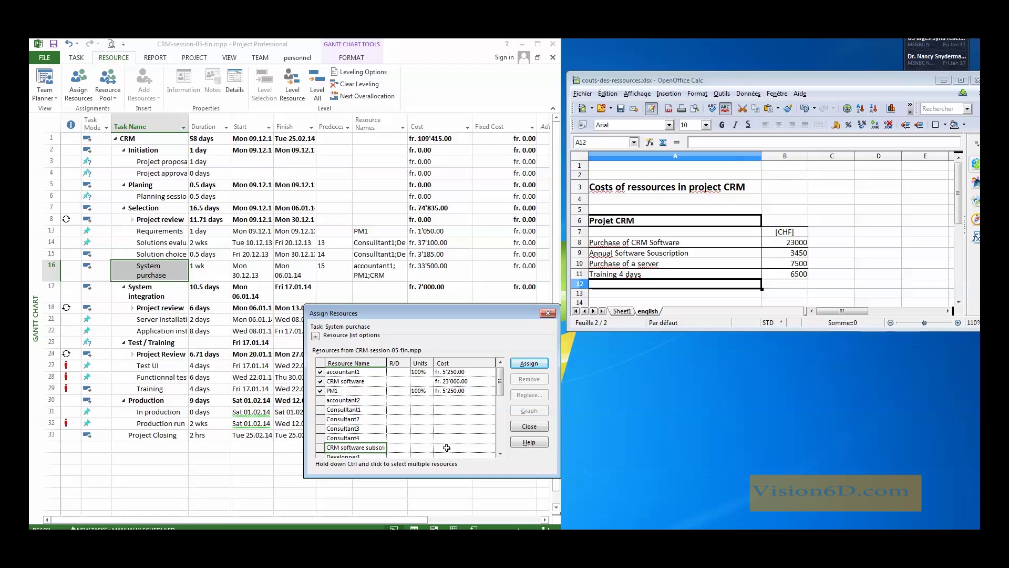
{"action": "left_click", "coordinate": [447, 448]}
{"action": "type", "text": "3450"}
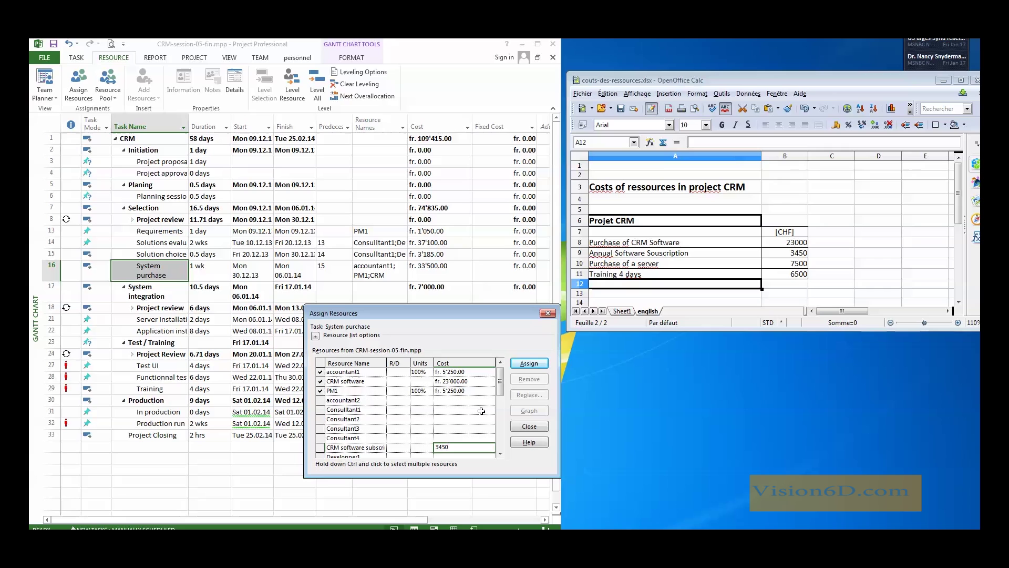
{"action": "left_click", "coordinate": [530, 364]}
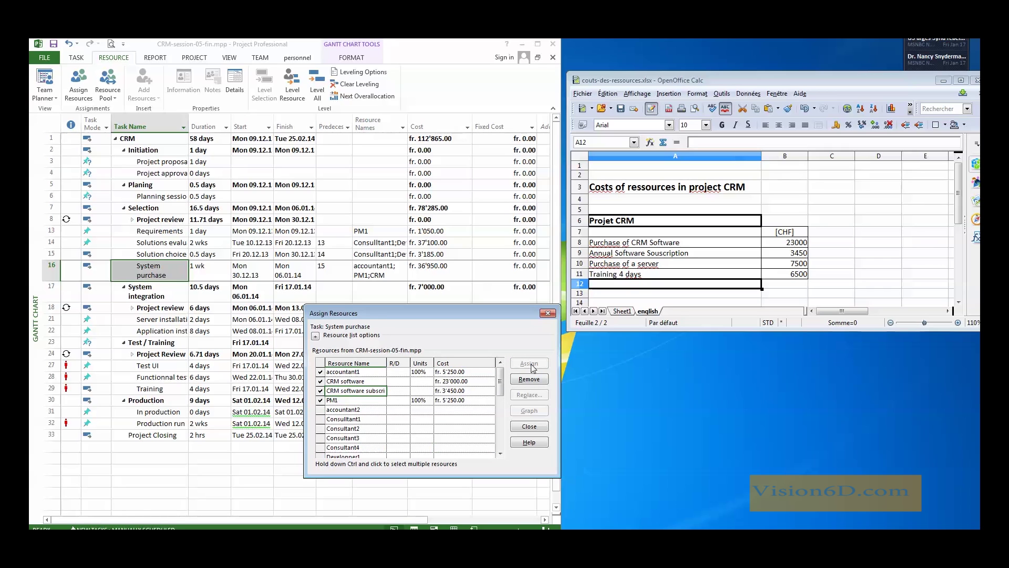
{"action": "left_click", "coordinate": [530, 426]}
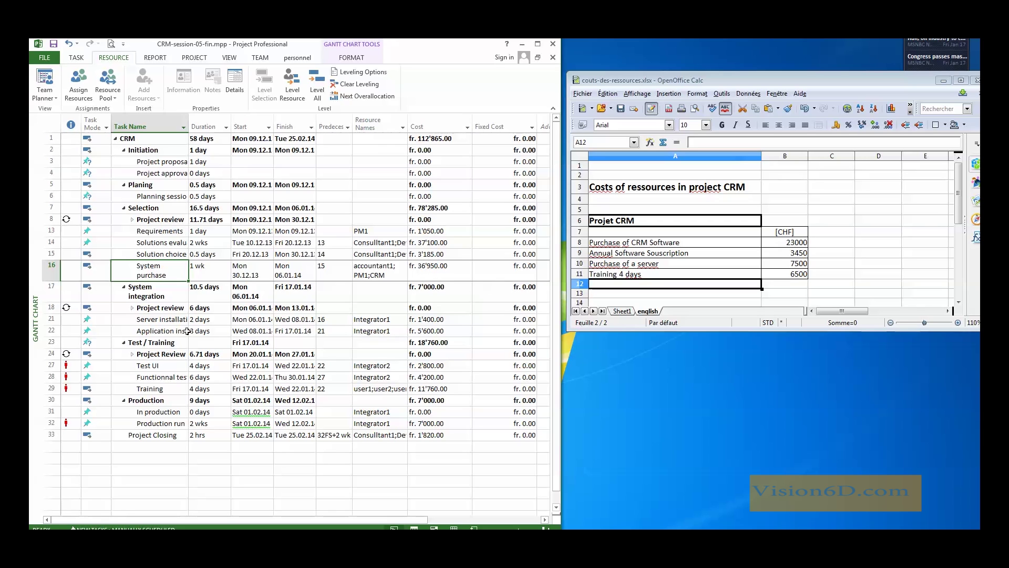
Give the Training task the Training cost resource at 6,500.
{"action": "left_click", "coordinate": [150, 390]}
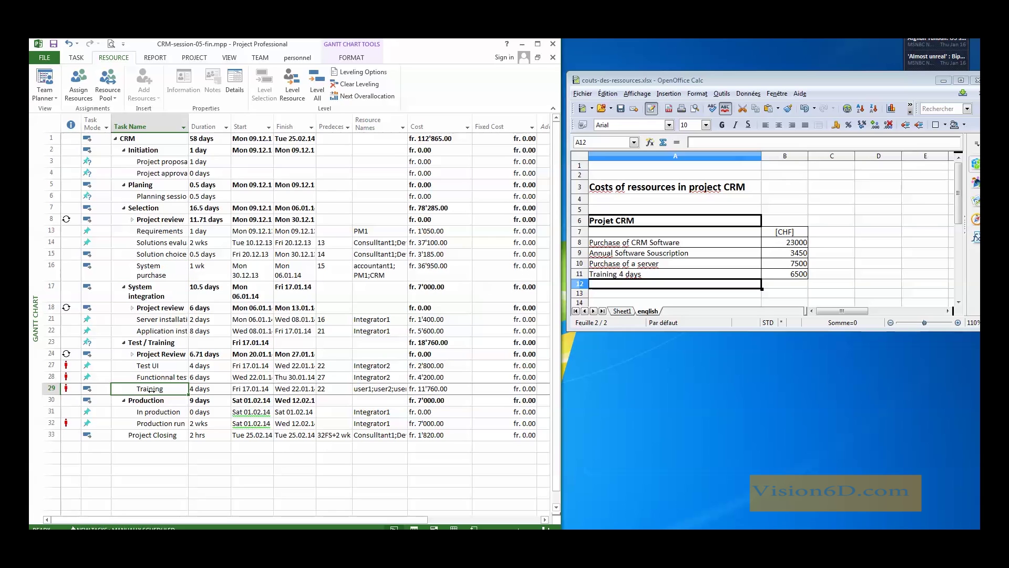
{"action": "left_click", "coordinate": [77, 89]}
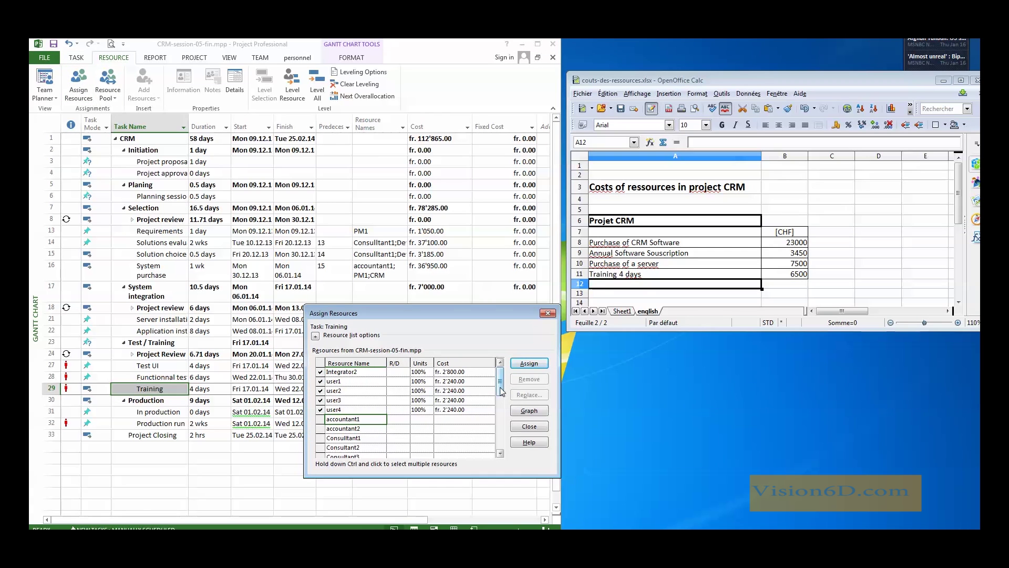
{"action": "left_click_drag", "start_coordinate": [501, 391], "coordinate": [500, 444]}
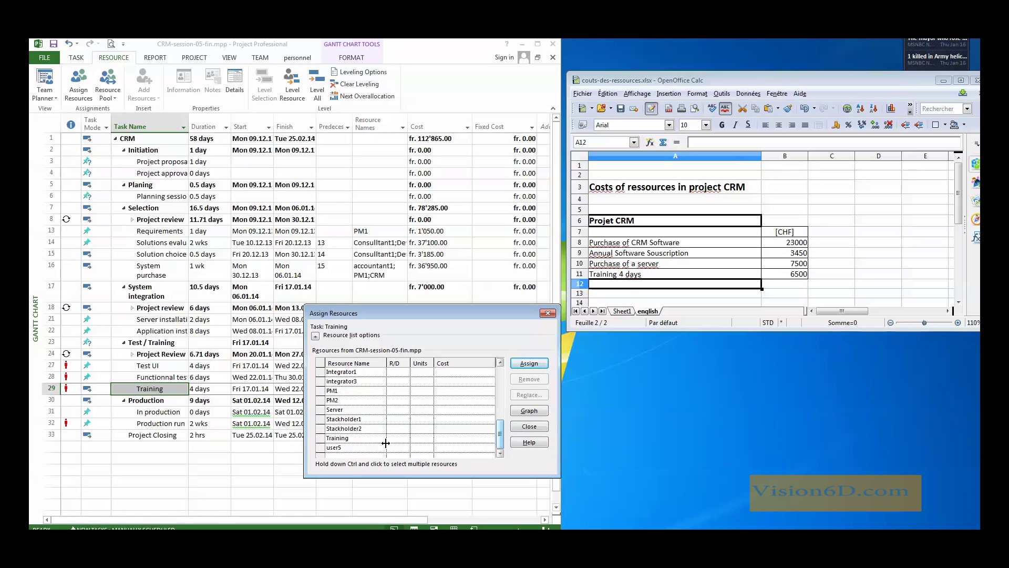
{"action": "left_click", "coordinate": [350, 439]}
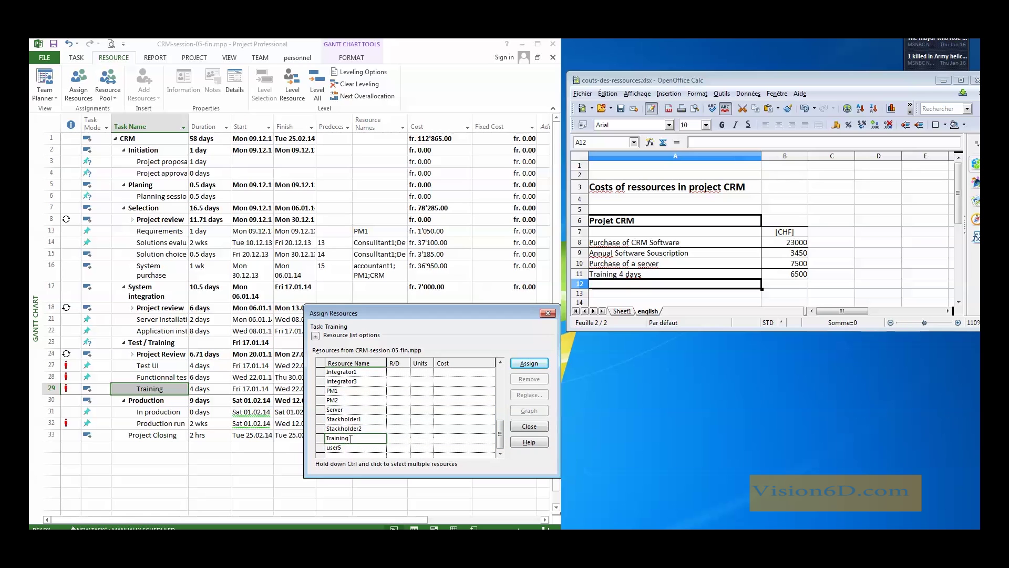
{"action": "left_click", "coordinate": [444, 441]}
{"action": "type", "text": "65"}
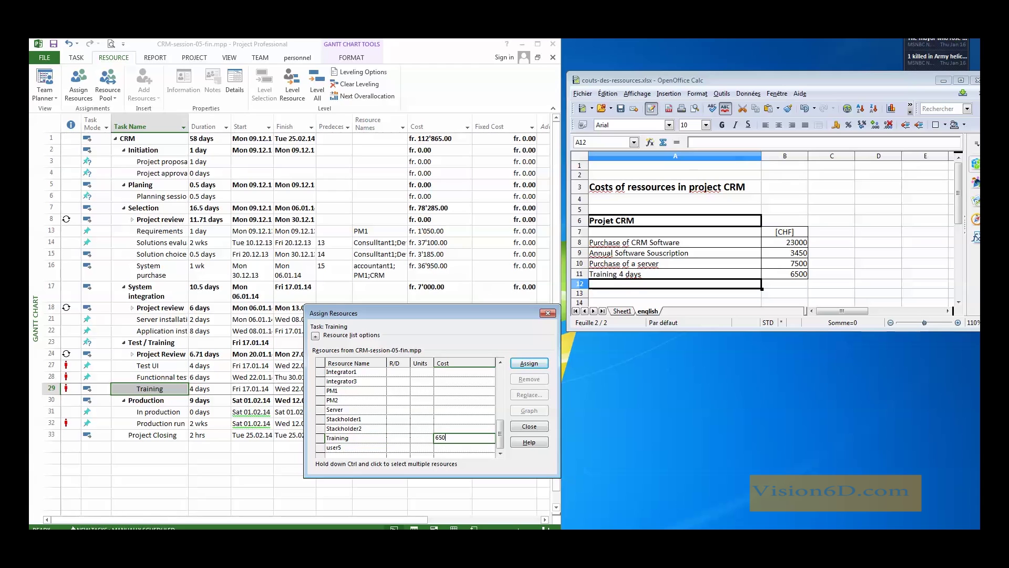
{"action": "type", "text": "0"}
{"action": "left_click", "coordinate": [531, 364]}
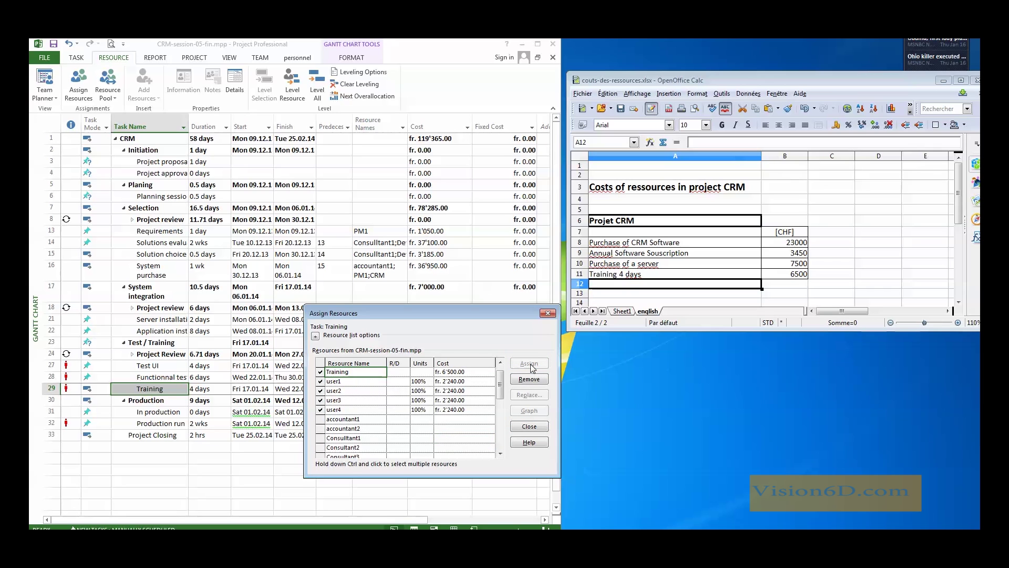
{"action": "left_click", "coordinate": [529, 426]}
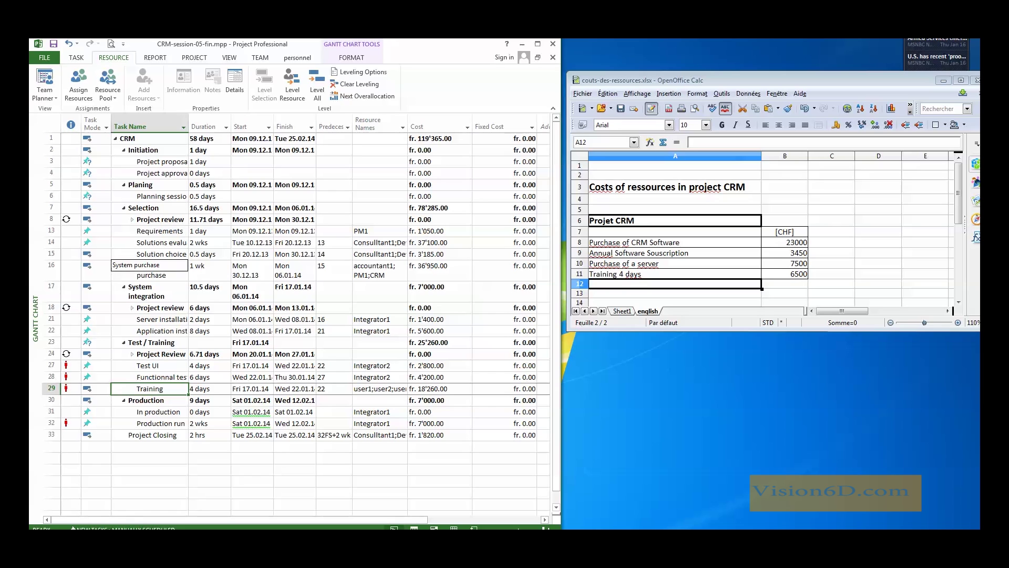
Give System purchase the Server cost resource at 7,500.
{"action": "left_click", "coordinate": [150, 271]}
{"action": "left_click", "coordinate": [73, 89]}
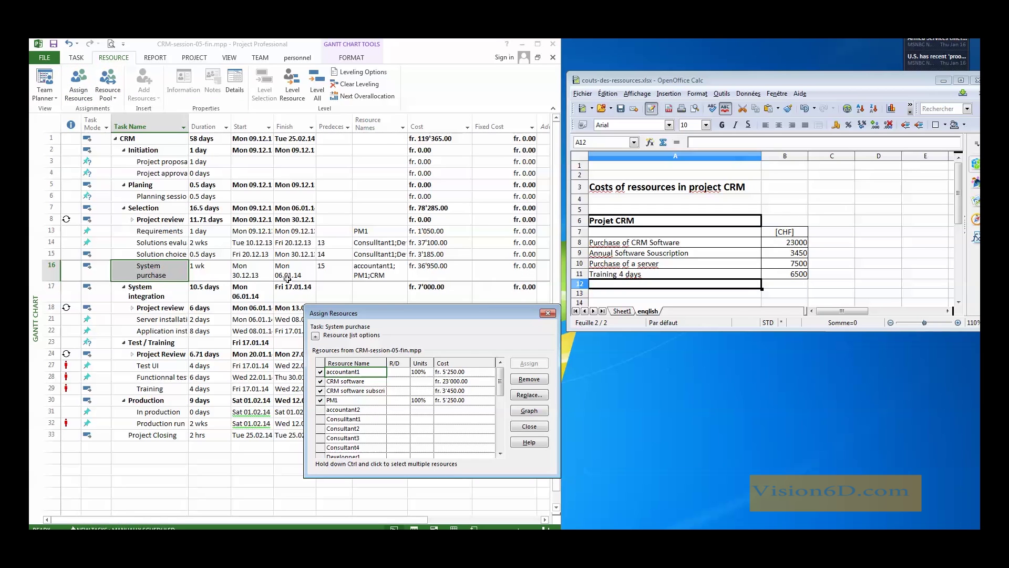
{"action": "left_click_drag", "start_coordinate": [502, 395], "coordinate": [501, 430]}
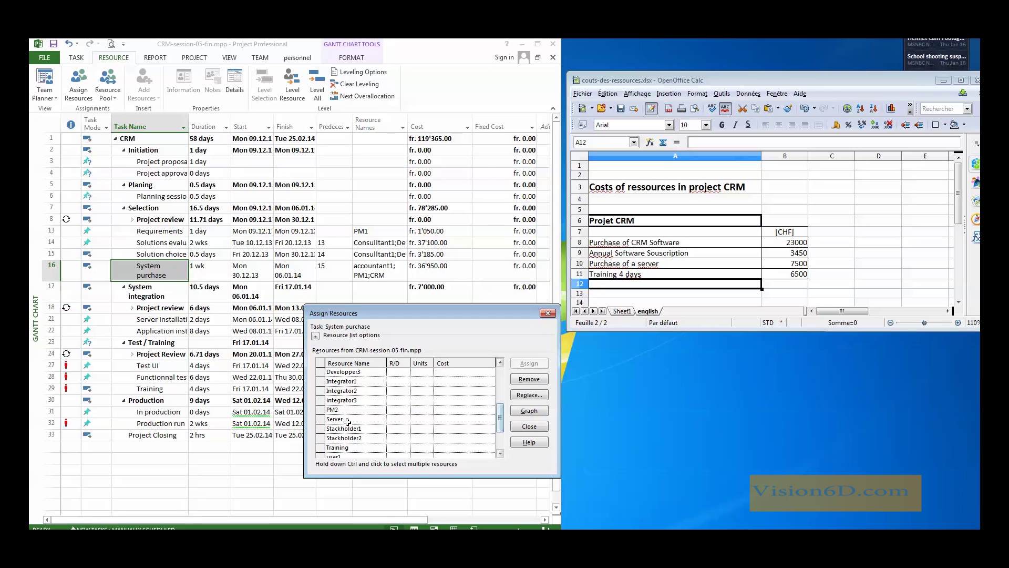
{"action": "left_click", "coordinate": [339, 419]}
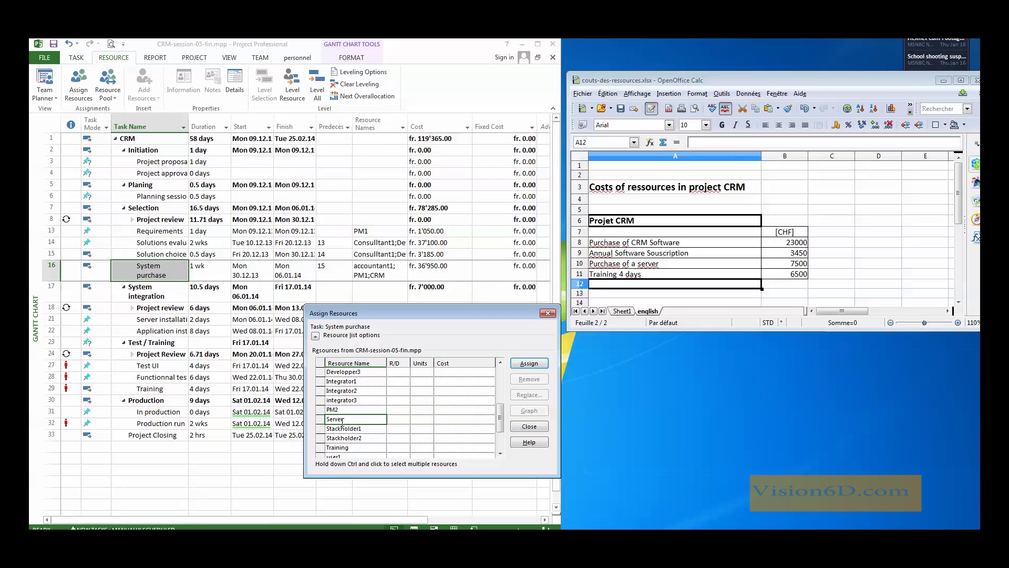
{"action": "left_click", "coordinate": [456, 419]}
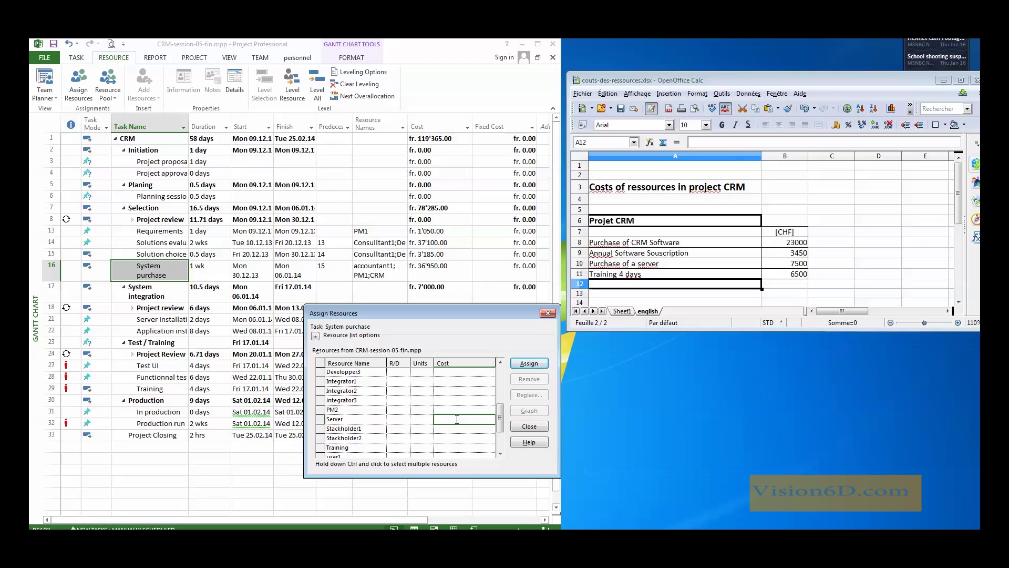
{"action": "type", "text": "7500"}
{"action": "left_click", "coordinate": [536, 364]}
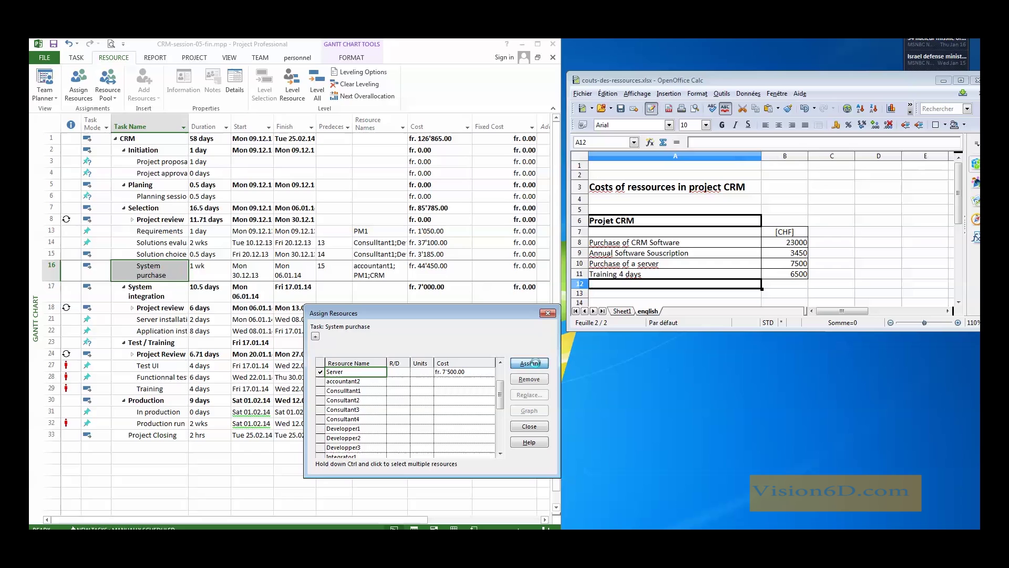
{"action": "left_click", "coordinate": [530, 426]}
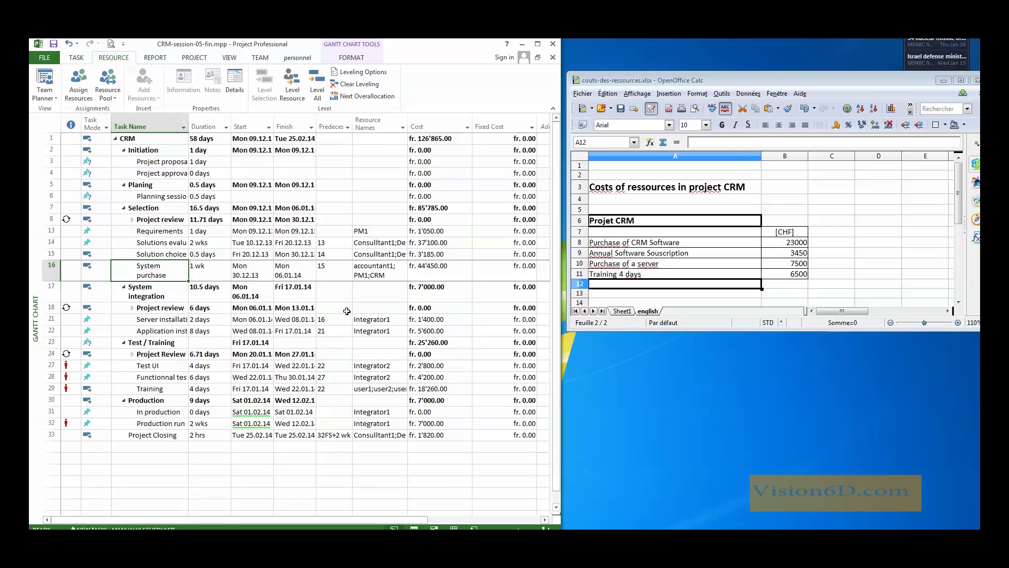